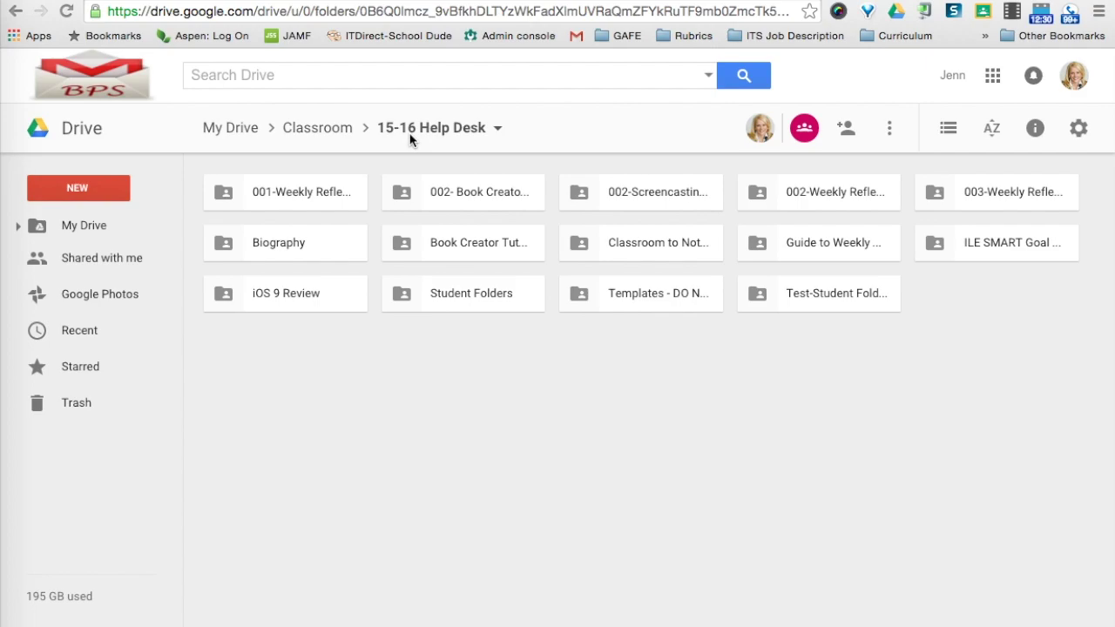
Open the Student Folders folder inside 15-16 Help Desk and view the student's Help Desk folder in it
click(451, 294)
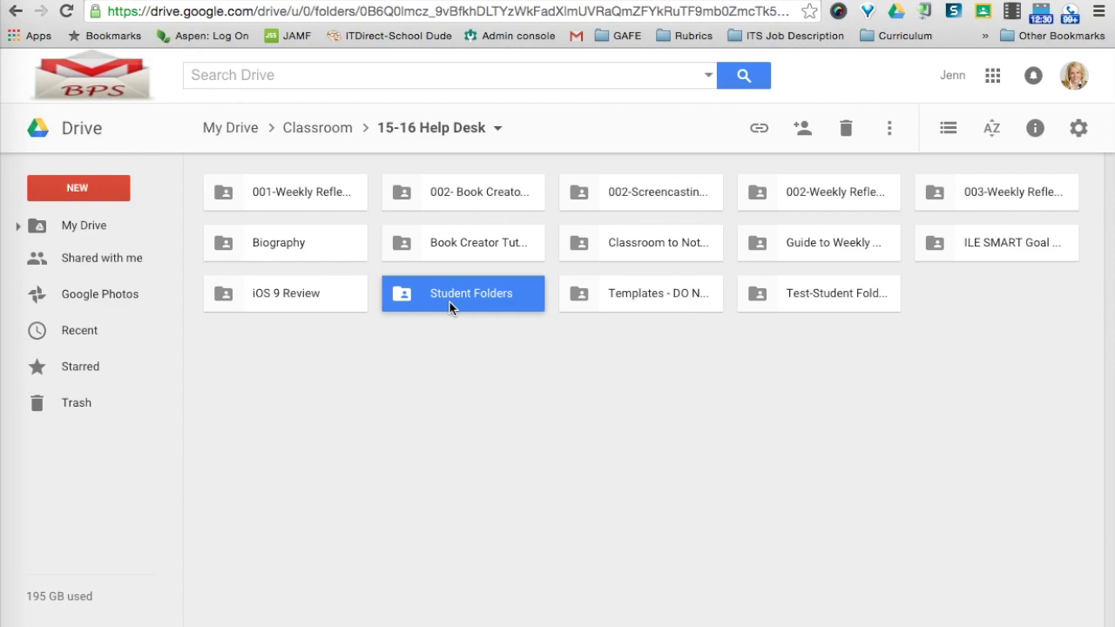
double_click(450, 303)
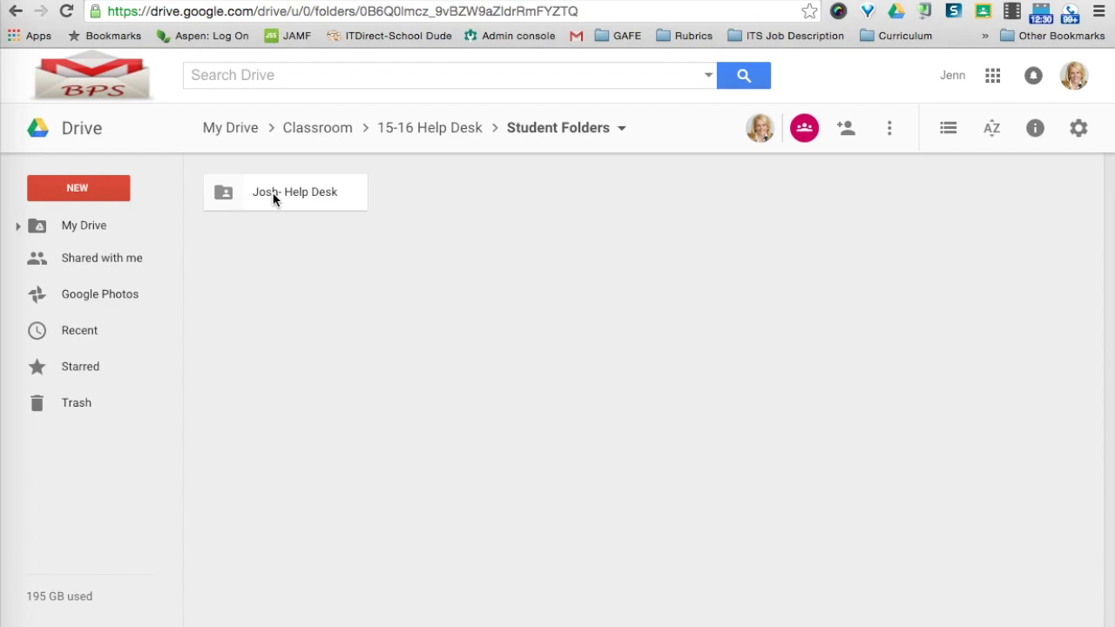
double_click(273, 194)
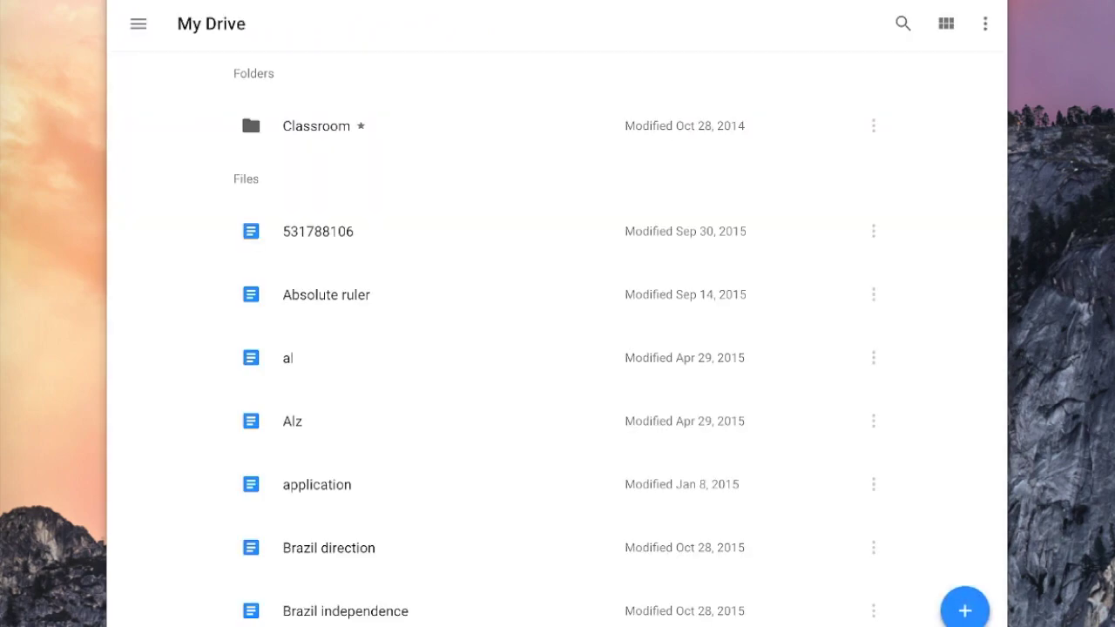
In the student's Drive, rename the 15-16 Help Desk folder inside Classroom to the student's first name followed by "-Help Desk"
click(317, 126)
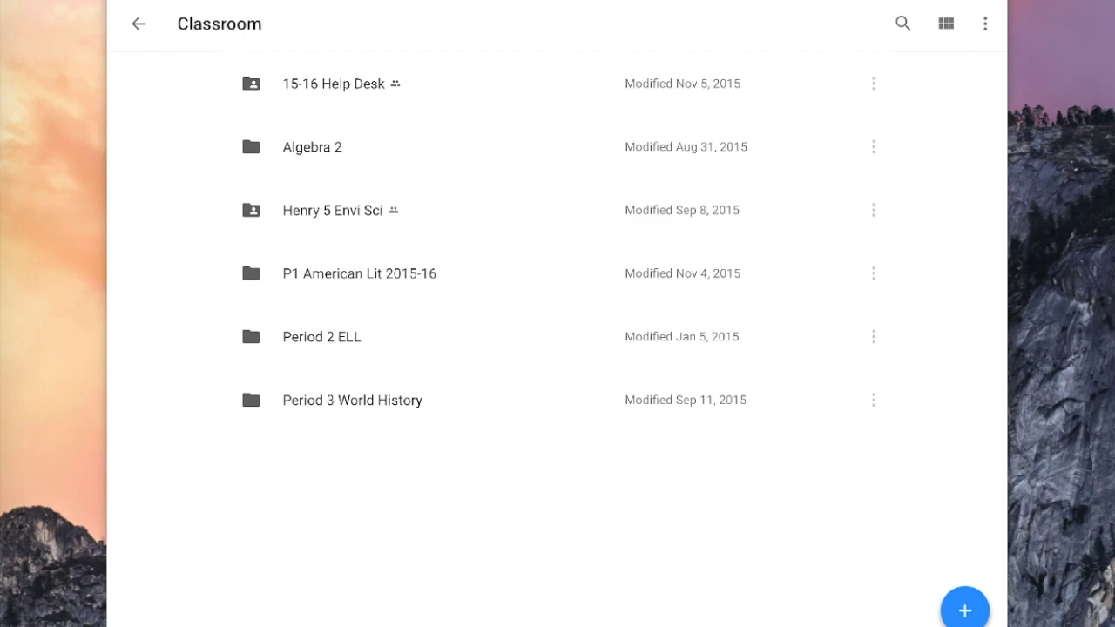
click(874, 83)
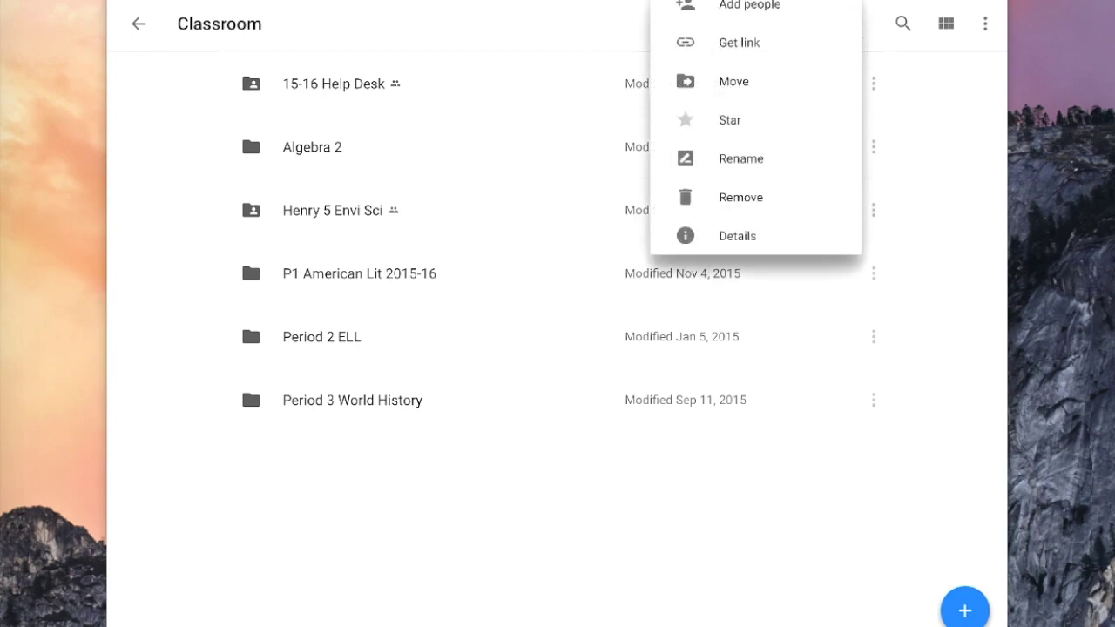
click(740, 158)
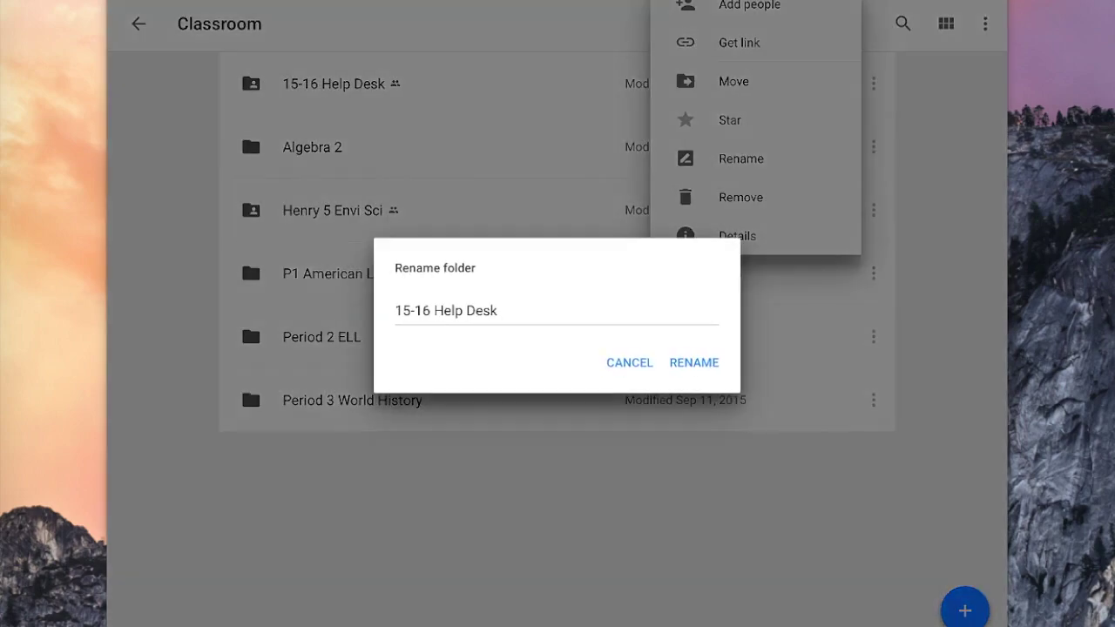
click(453, 309)
key(BackSpace)
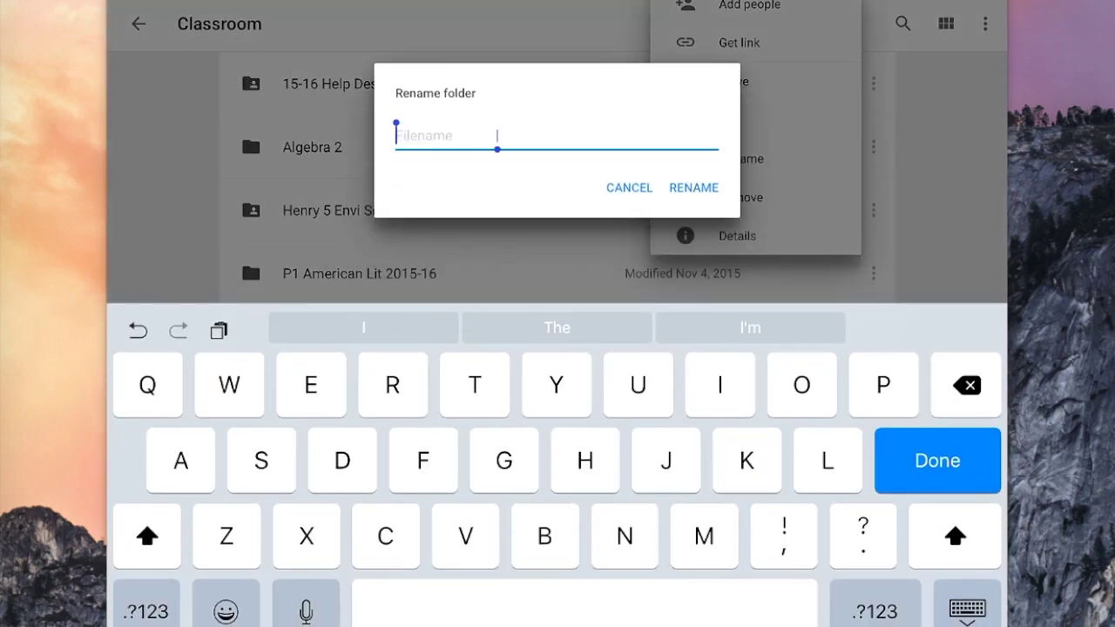
text(Henry)
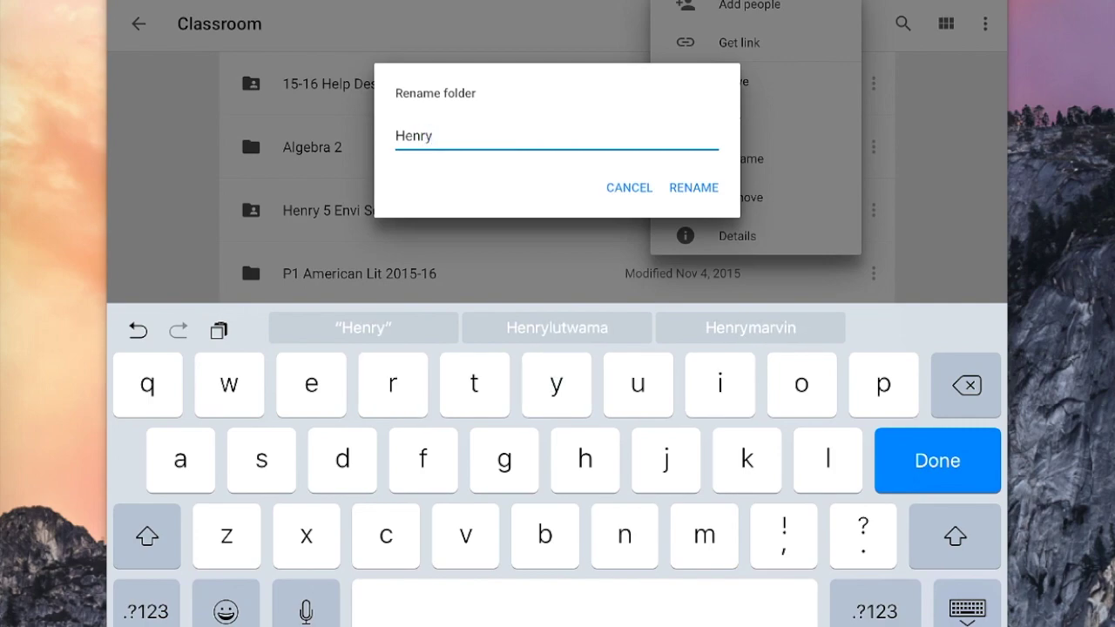
text(-)
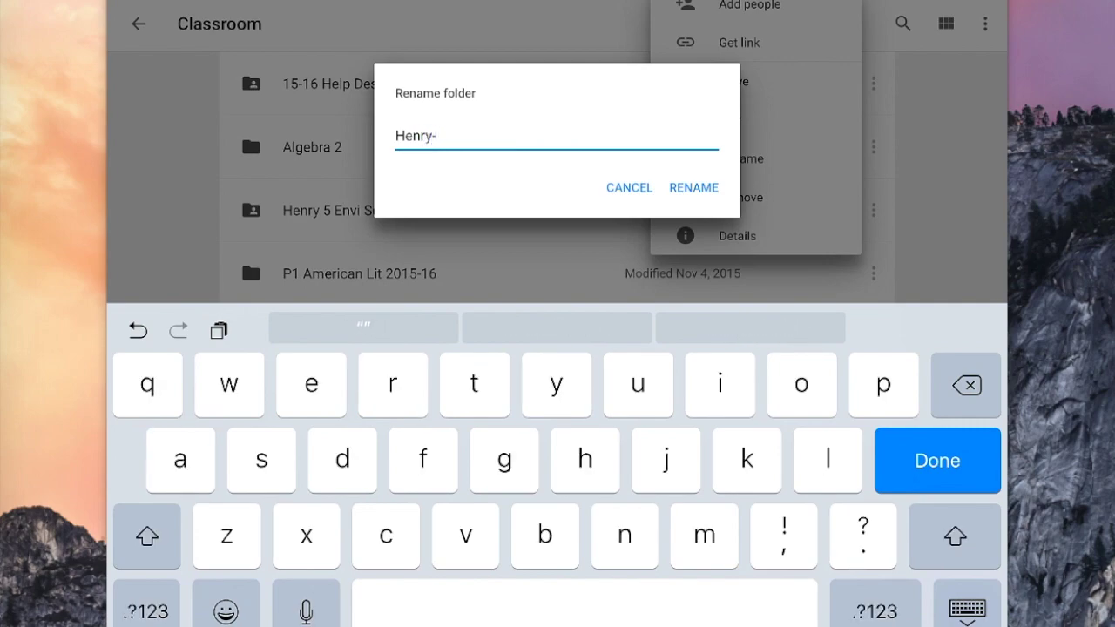
text(Help Desk)
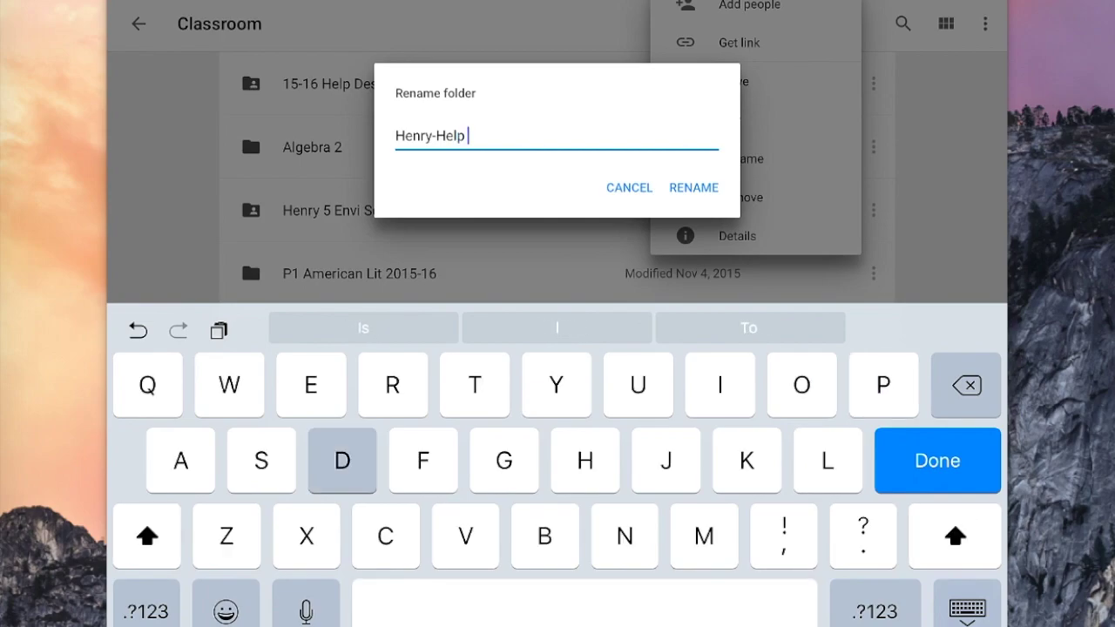
key(Return)
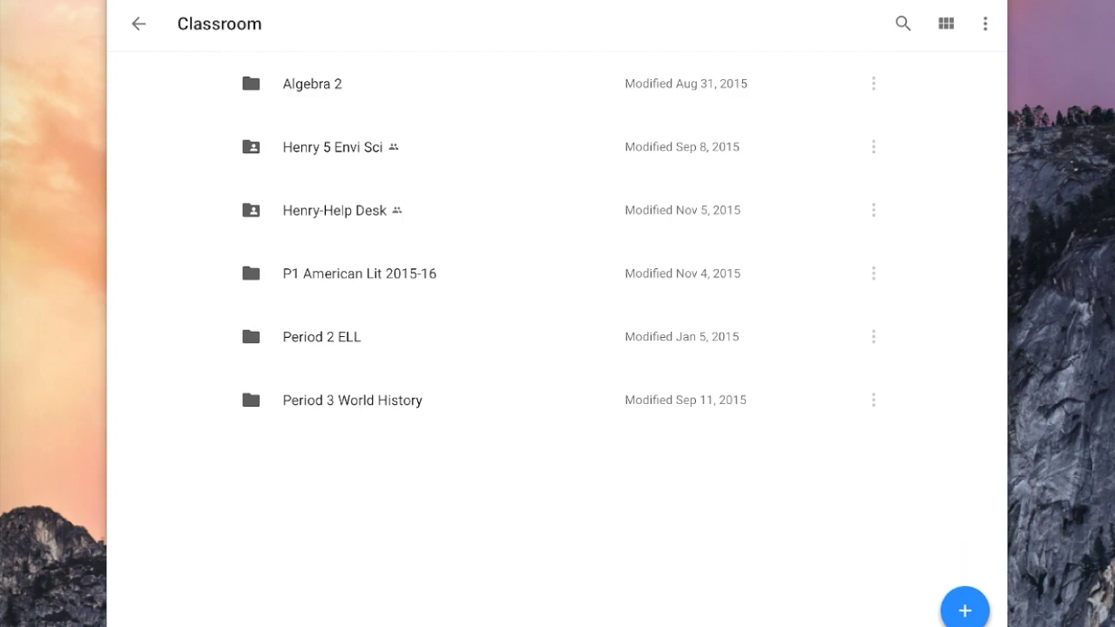
Share the renamed Help Desk folder with the teacher's suggested e-mail address, granting Can edit access
click(873, 83)
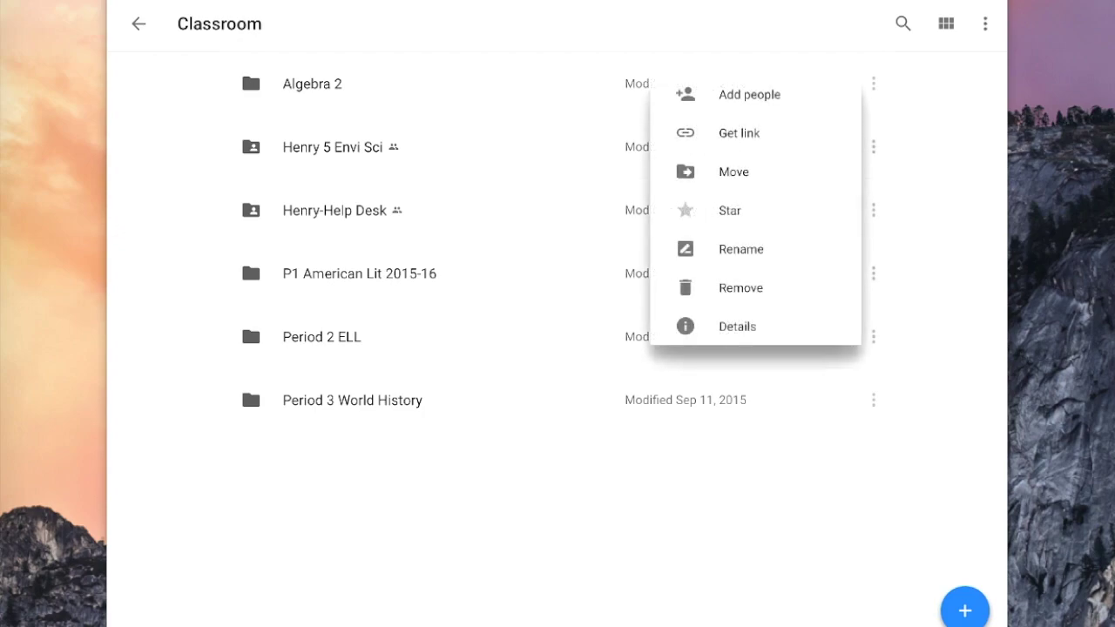
click(750, 94)
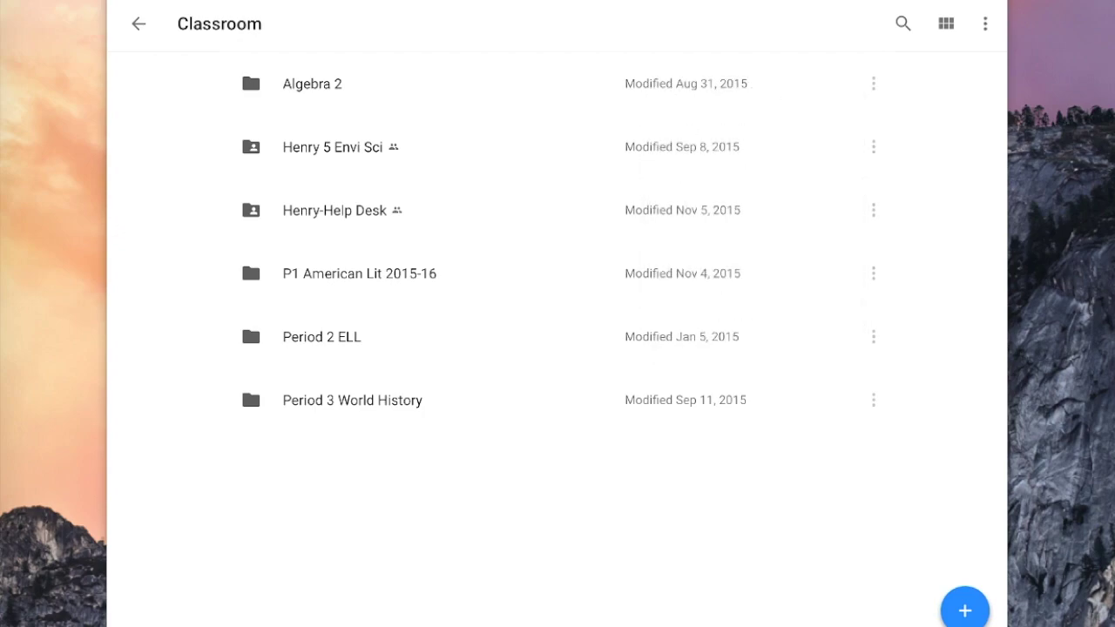
text(jsc)
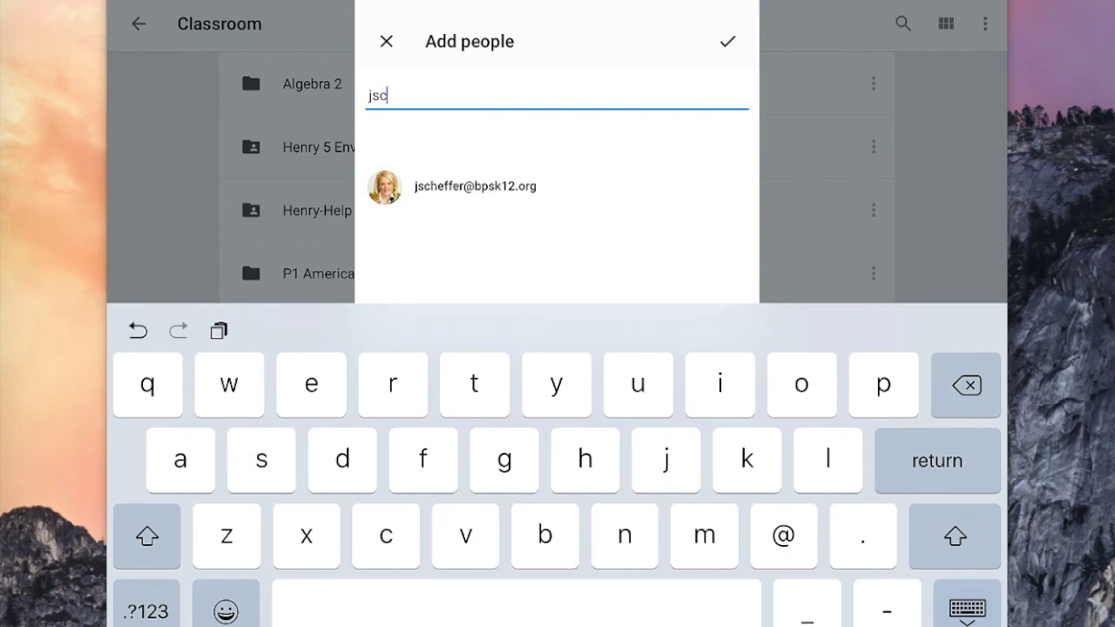
click(475, 186)
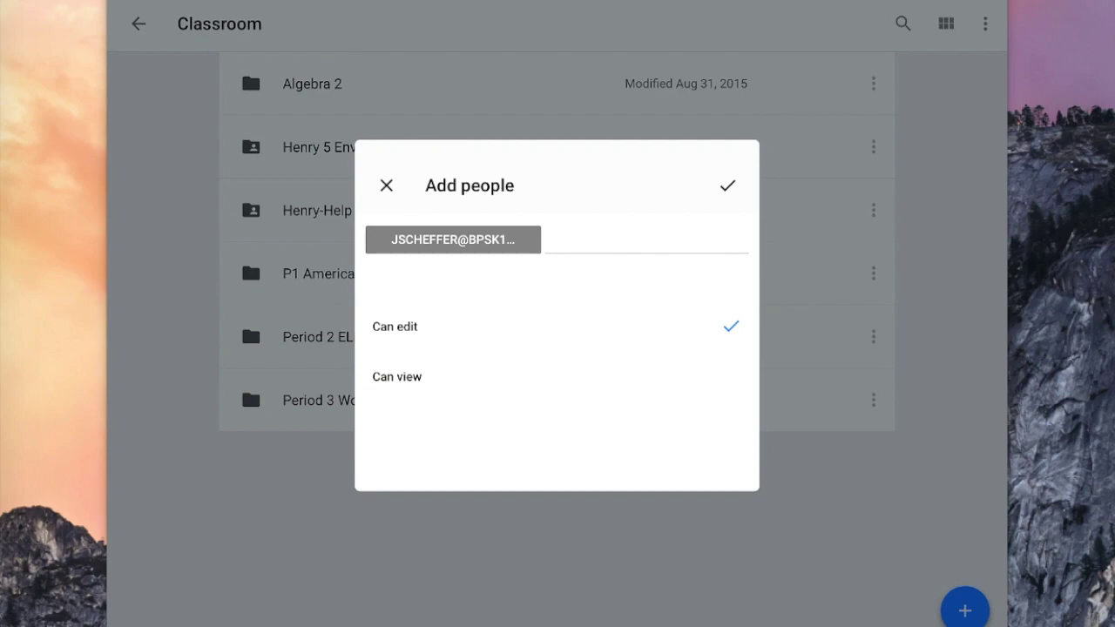
click(728, 186)
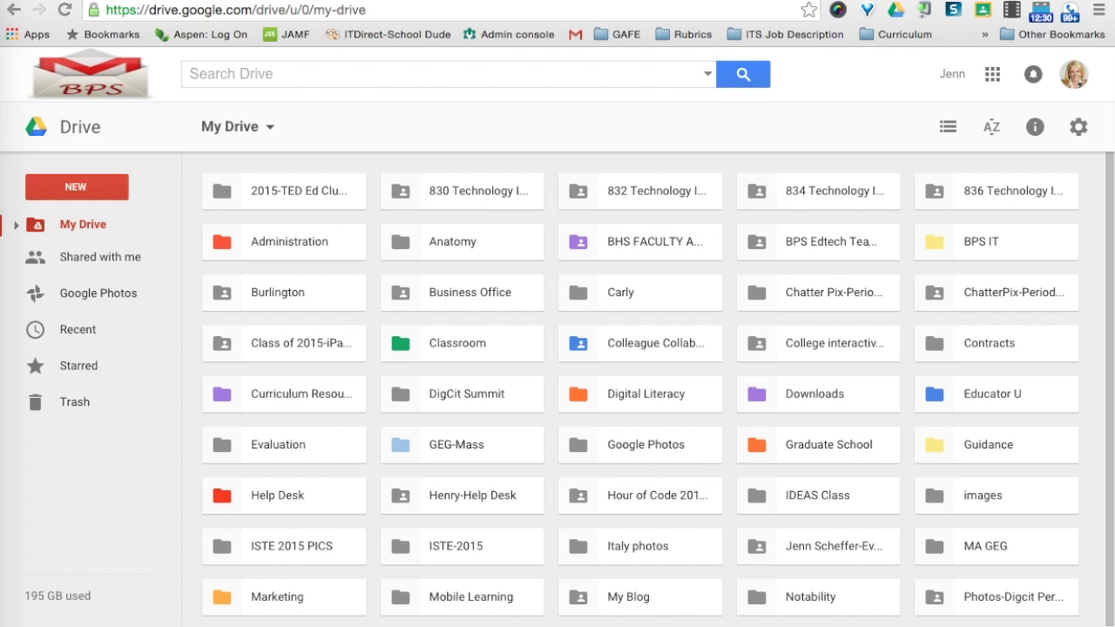
In the teacher's Drive, move the student's newly shared Help Desk folder into Classroom > 15-16 Help Desk > Student Folders, accepting the sharing change
click(90, 257)
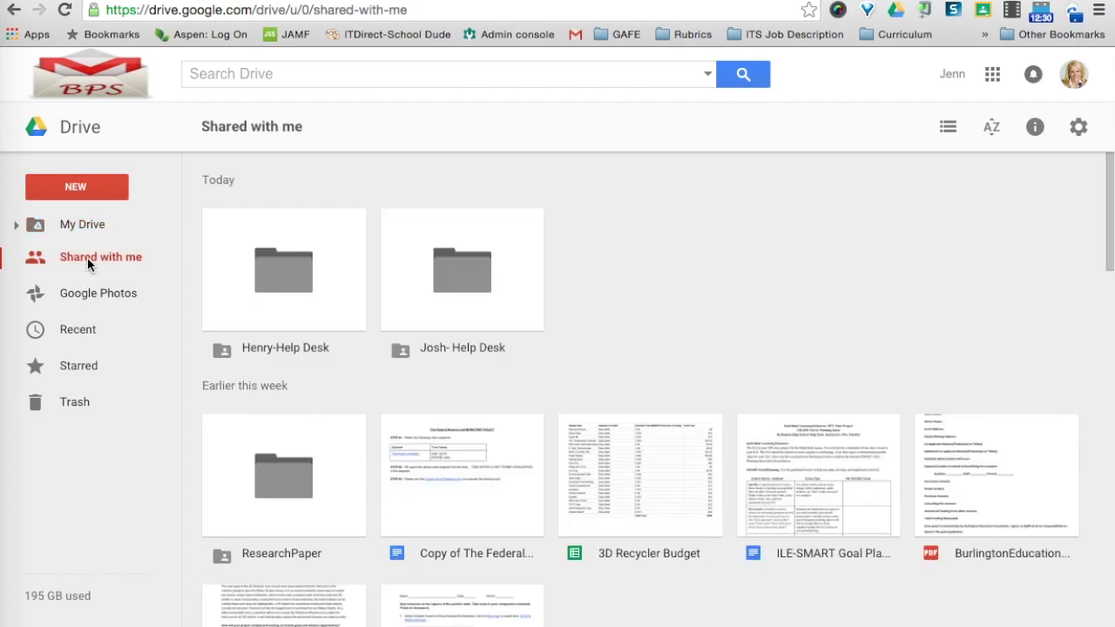
click(319, 319)
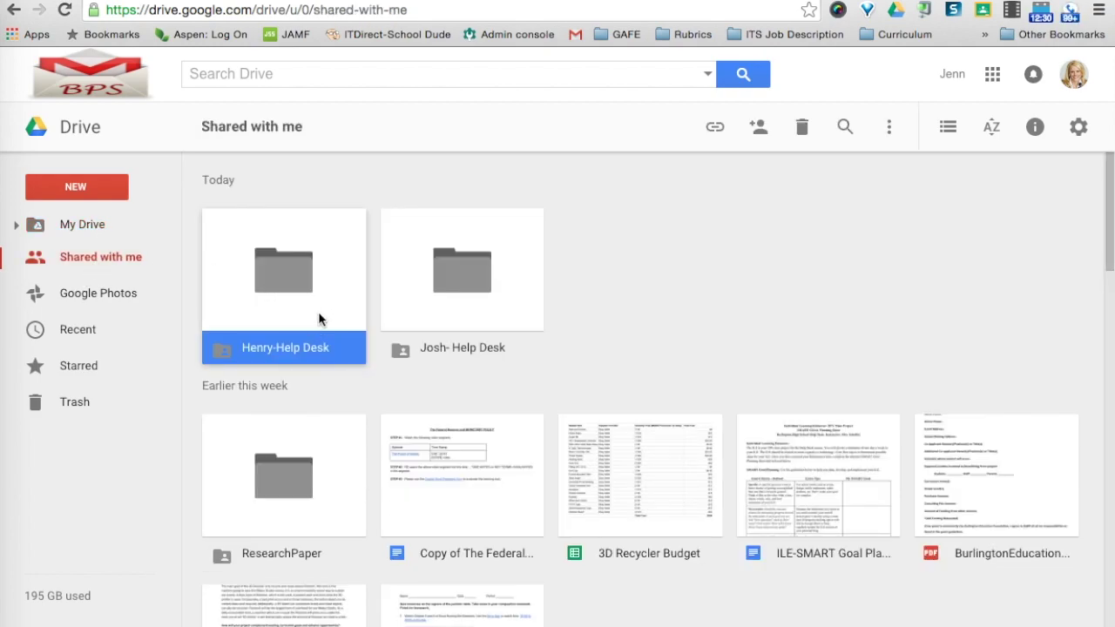
click(886, 135)
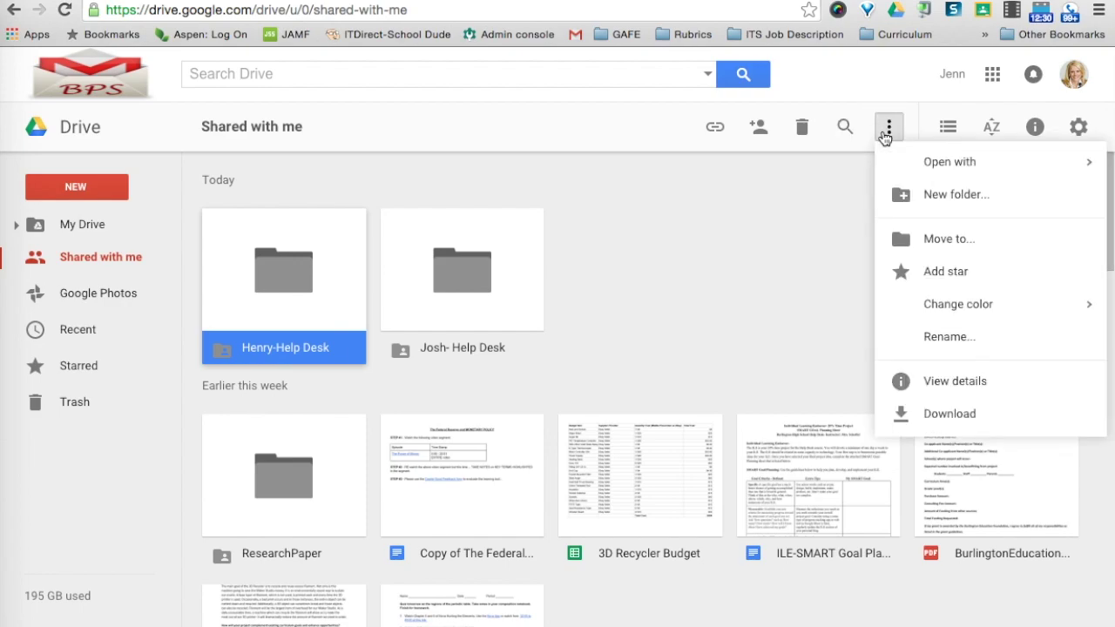
click(929, 250)
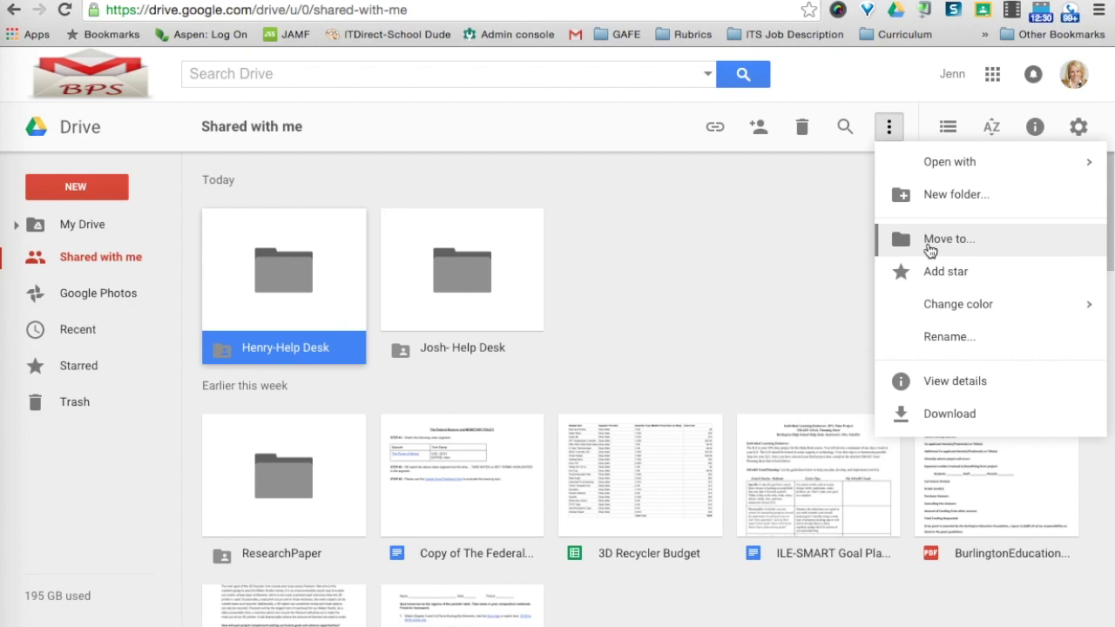
scroll(524, 416, down, 1)
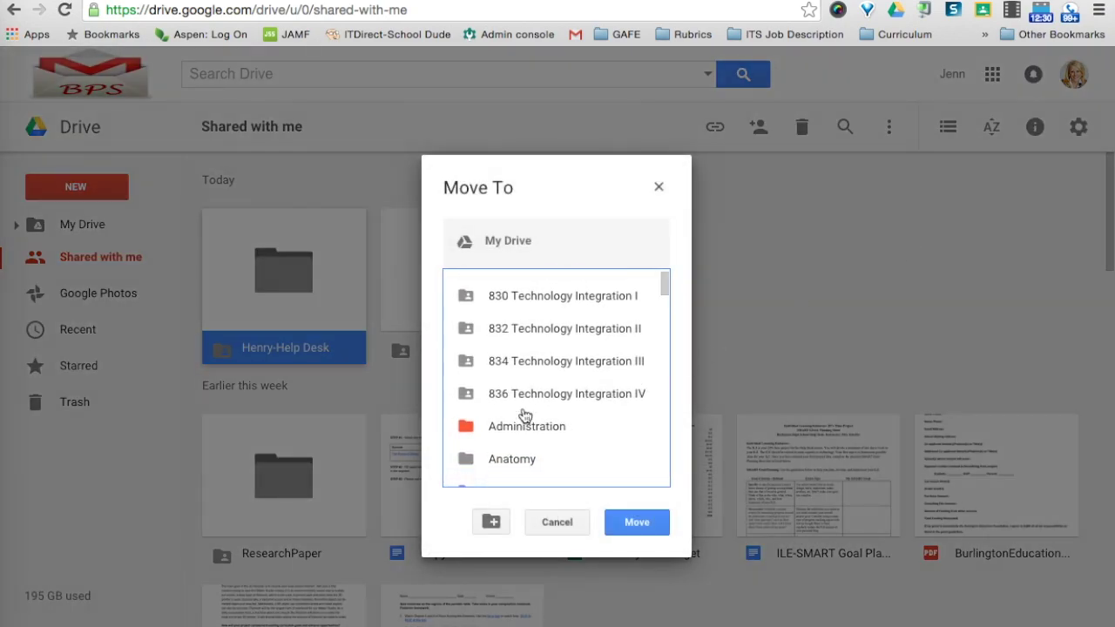
scroll(524, 415, down, 3)
scroll(523, 415, down, 4)
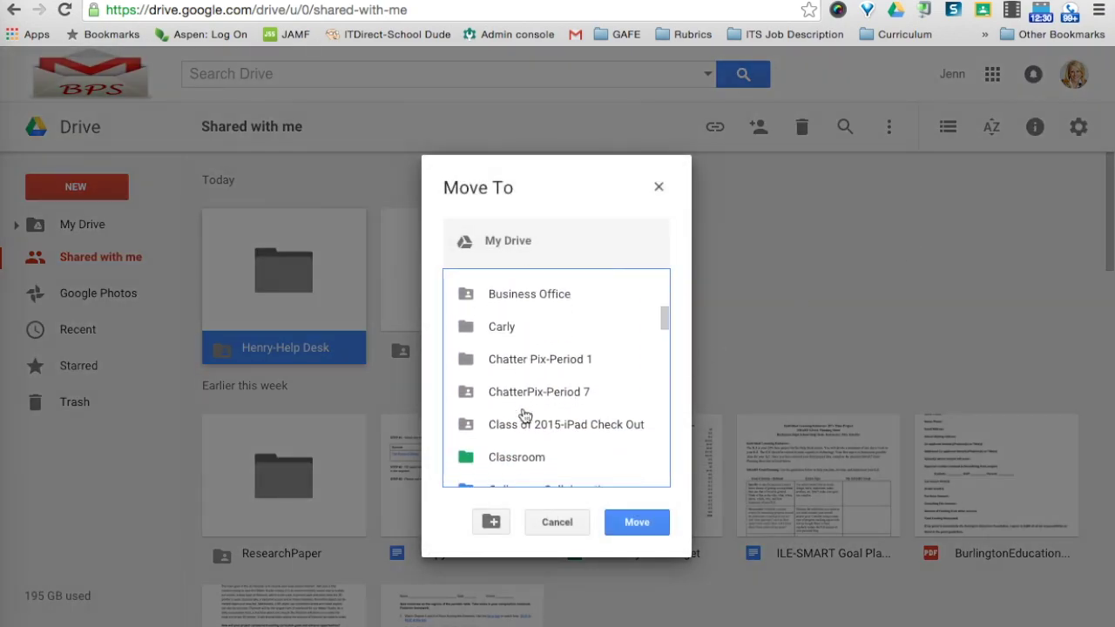
click(509, 419)
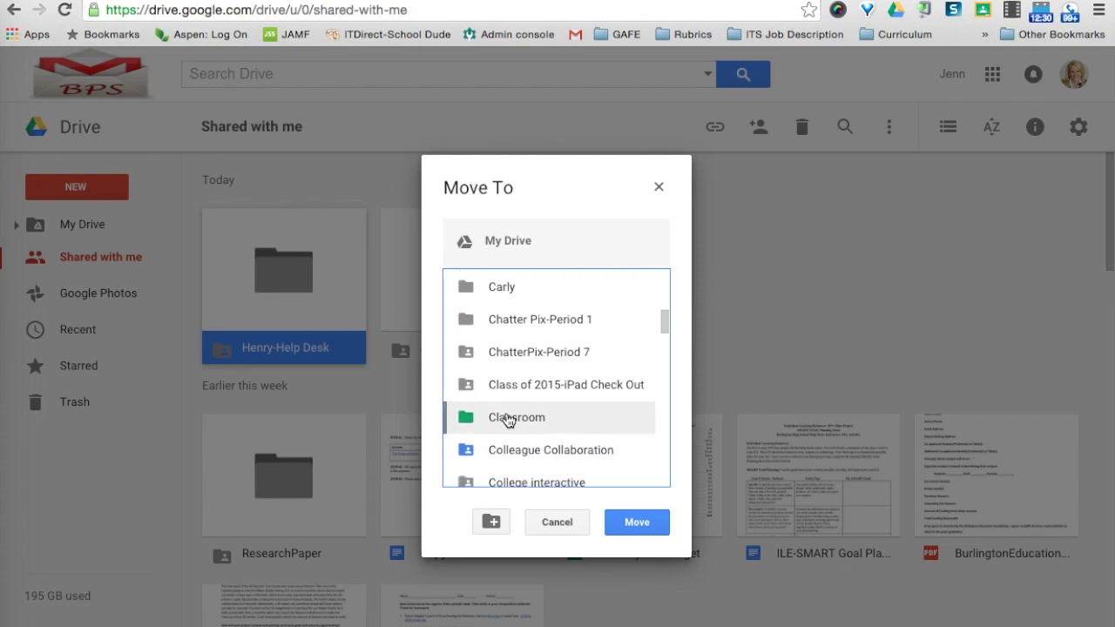
click(509, 420)
double_click(509, 419)
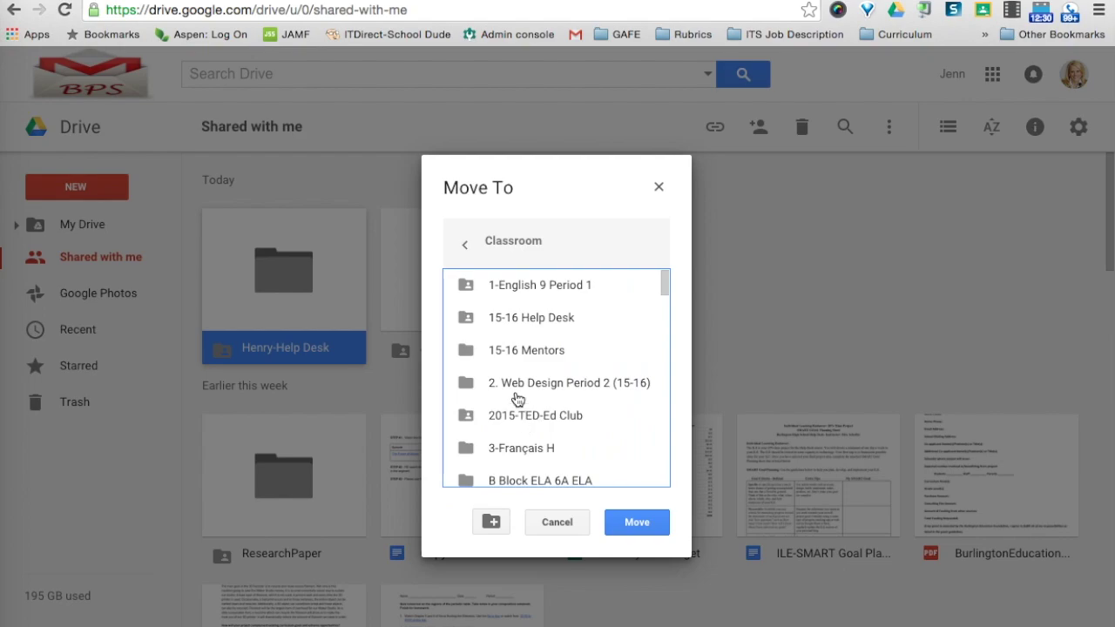
double_click(507, 321)
scroll(501, 366, down, 5)
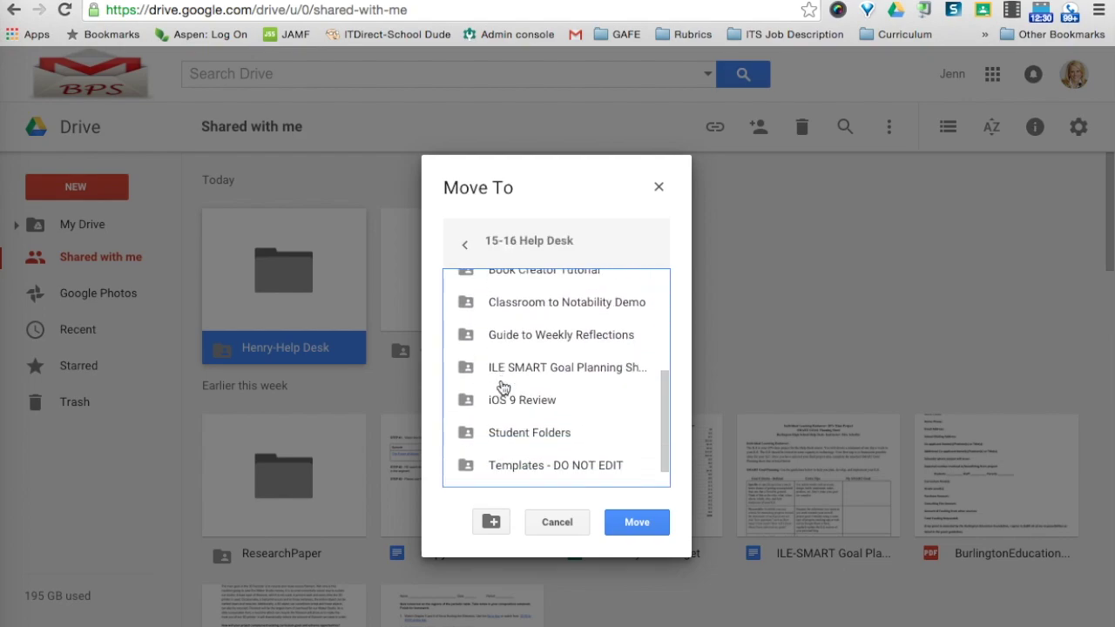
double_click(495, 411)
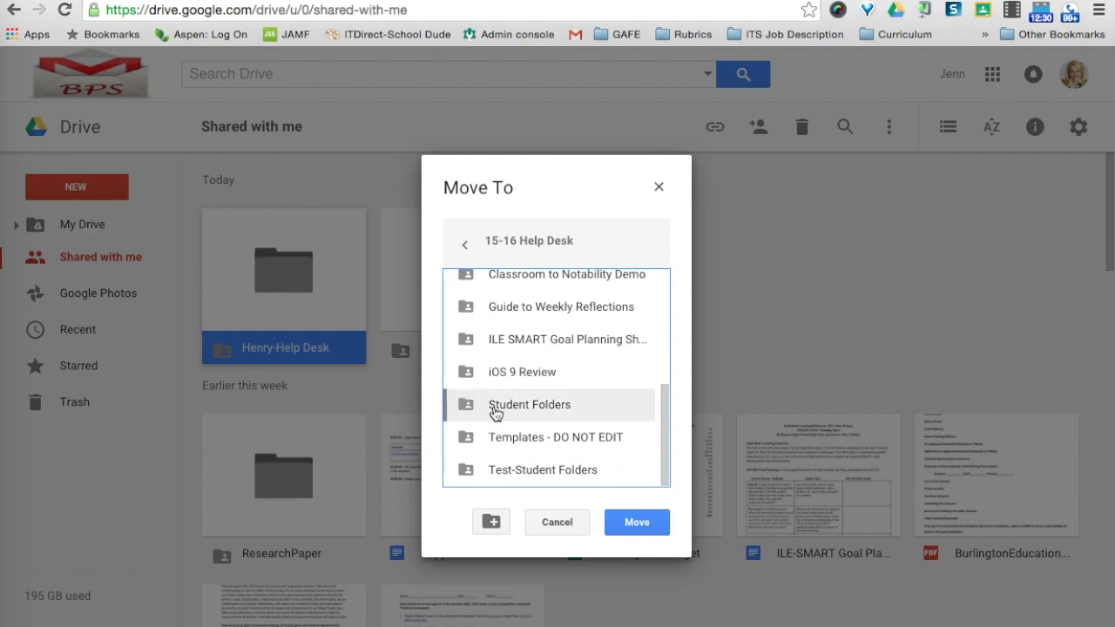
click(628, 526)
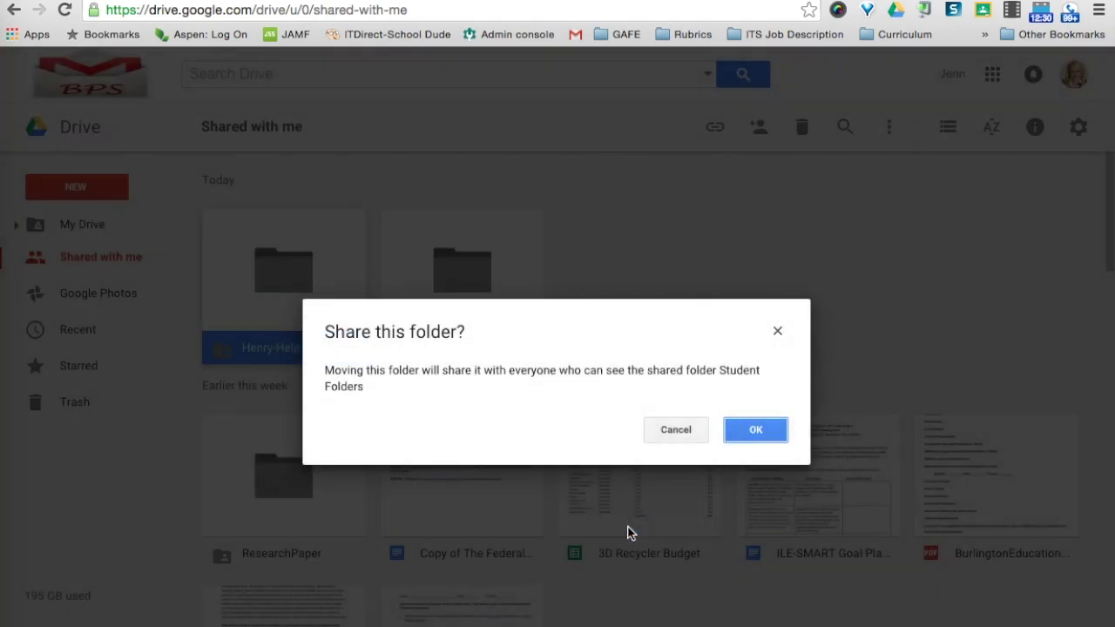
click(753, 429)
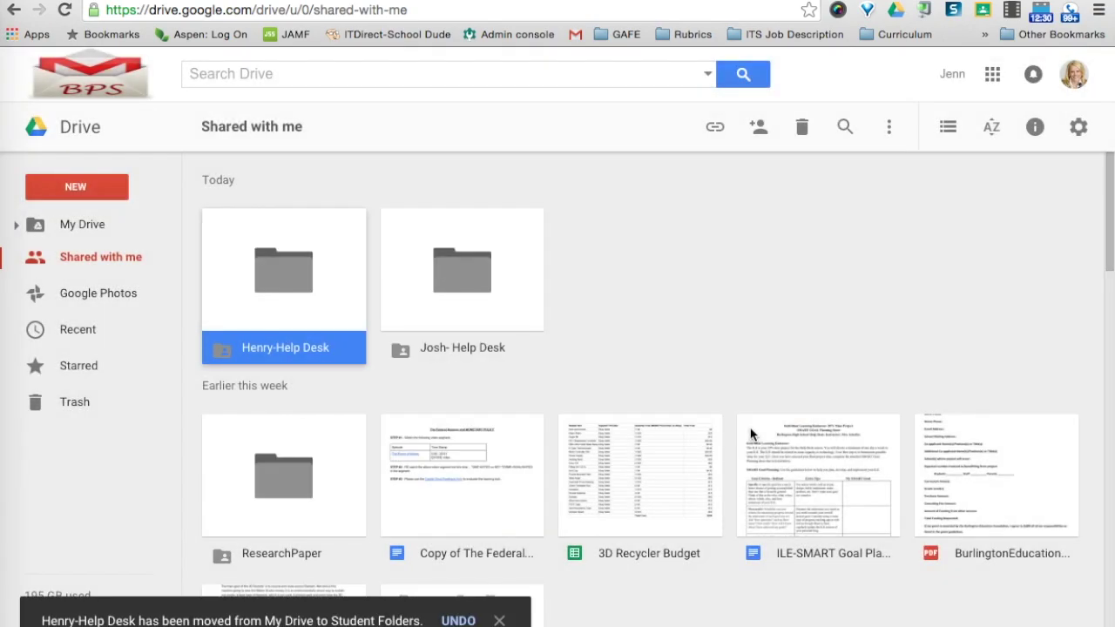
Go to My Drive > Classroom > 15-16 Help Desk > Student Folders to check the folders stored there
click(76, 228)
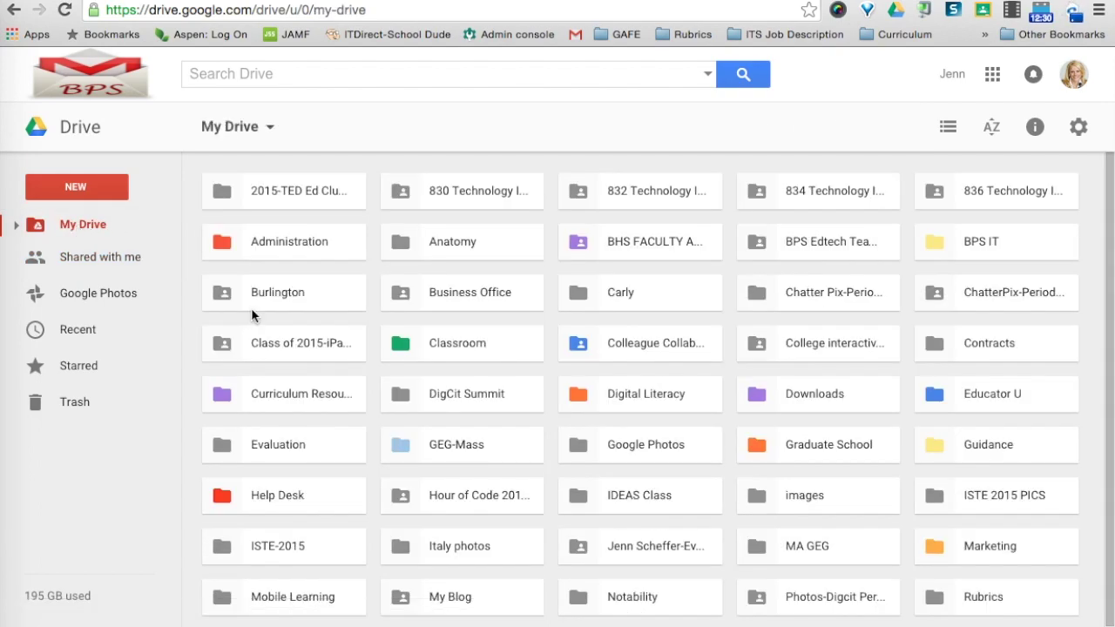
click(440, 345)
double_click(440, 346)
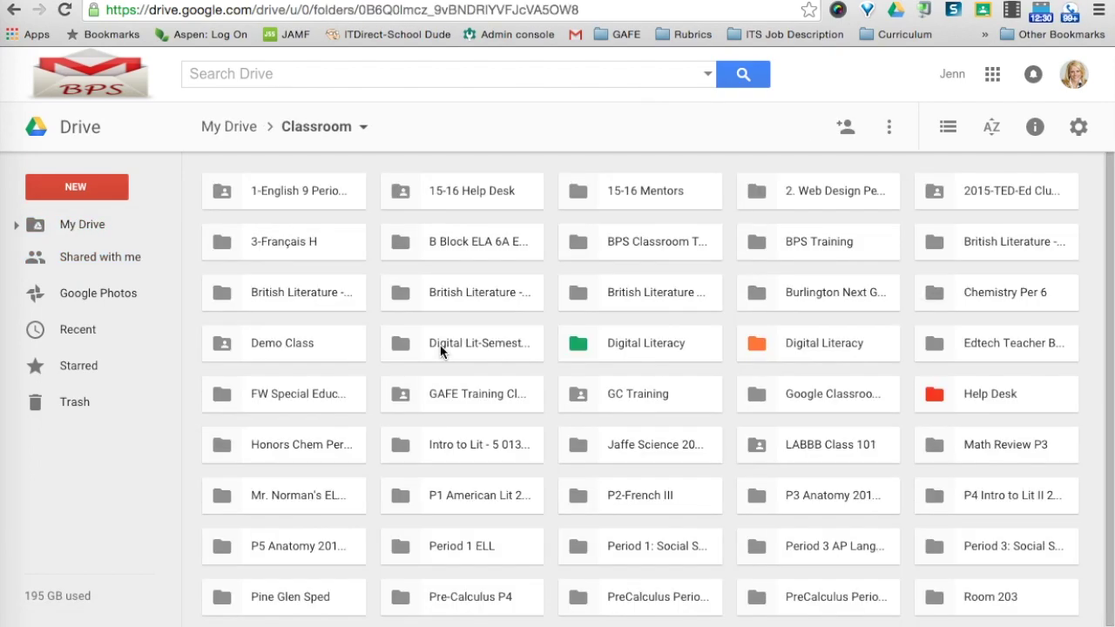
click(440, 198)
double_click(440, 197)
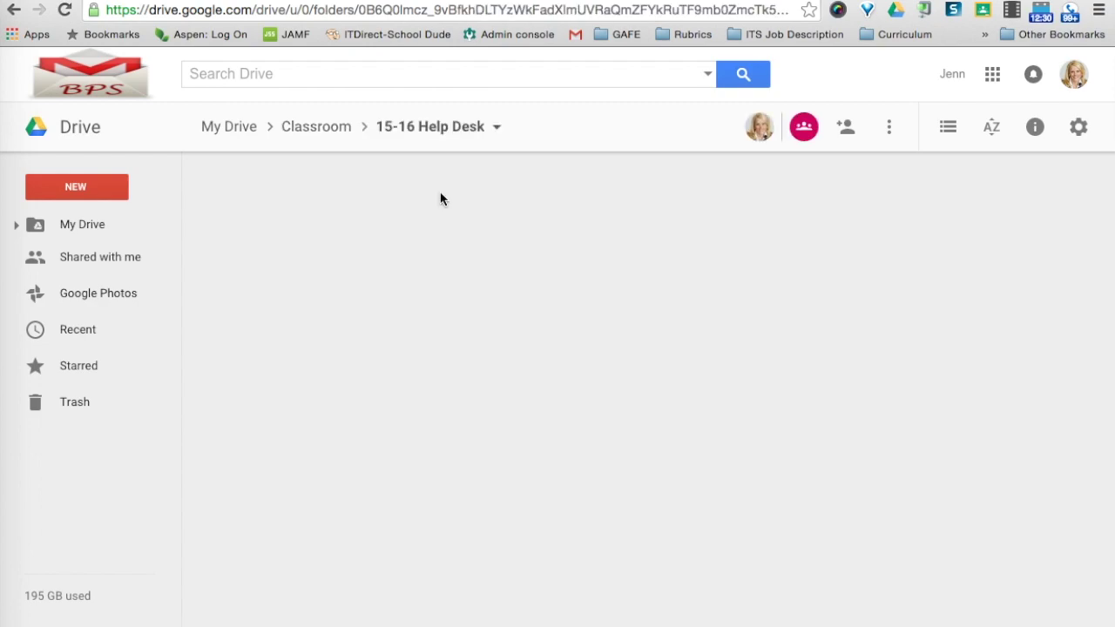
click(441, 293)
double_click(441, 293)
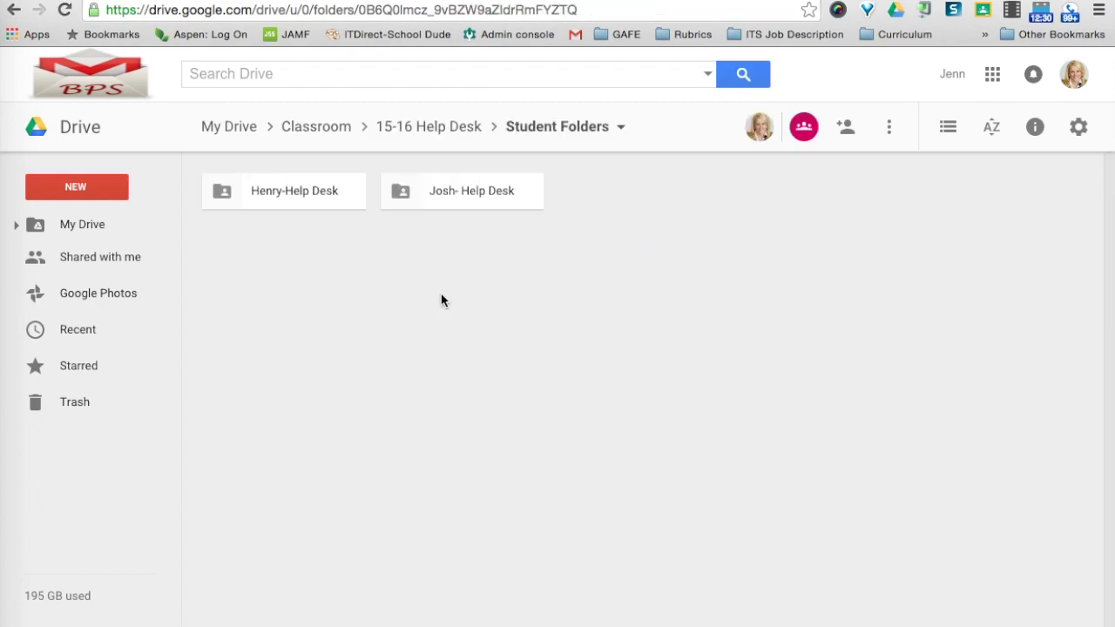
Open the moved student Help Desk folder and review its files in list view, returning to grid view
double_click(274, 194)
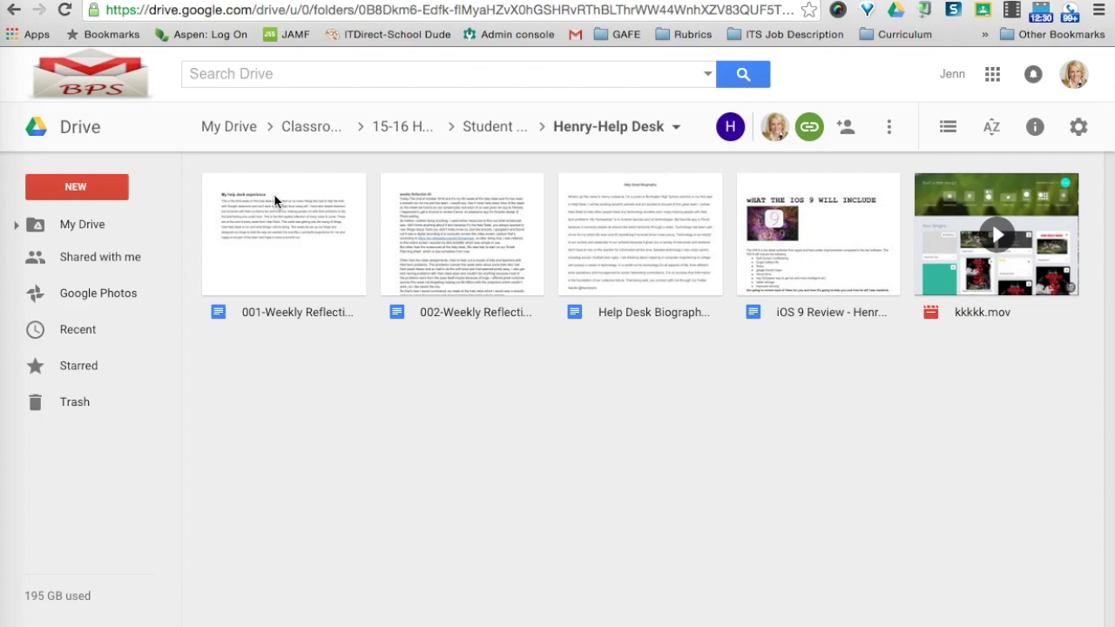
click(949, 128)
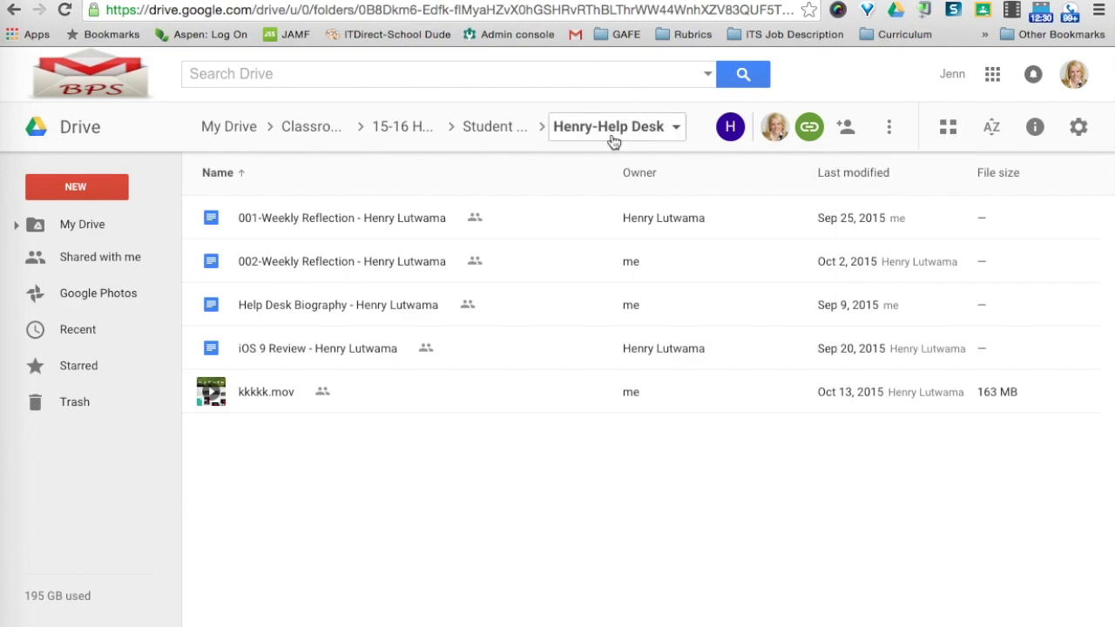
click(943, 130)
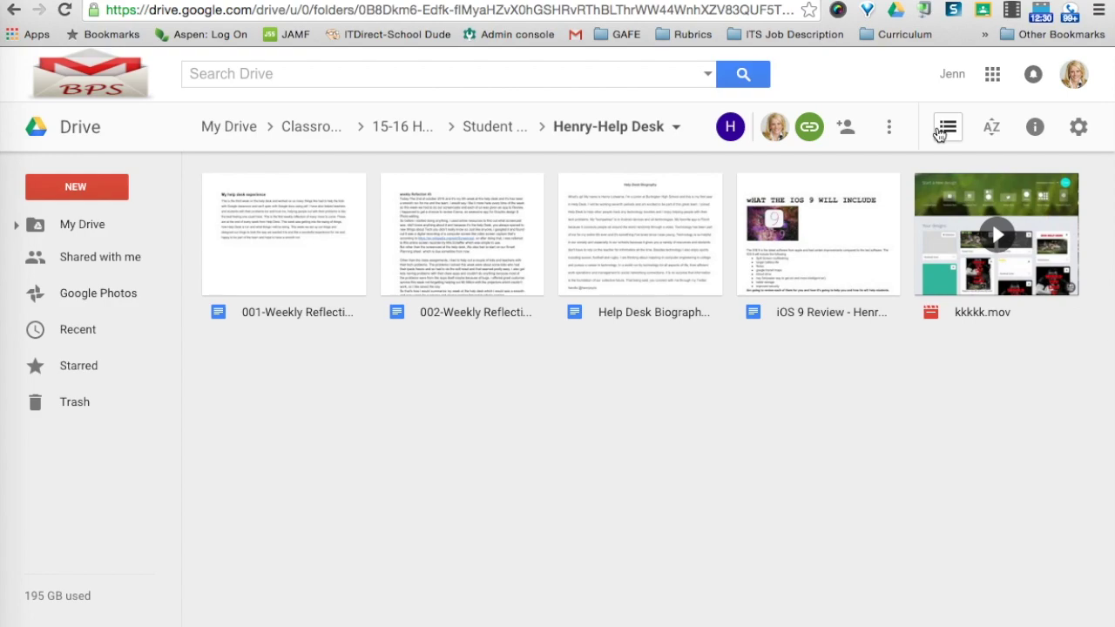